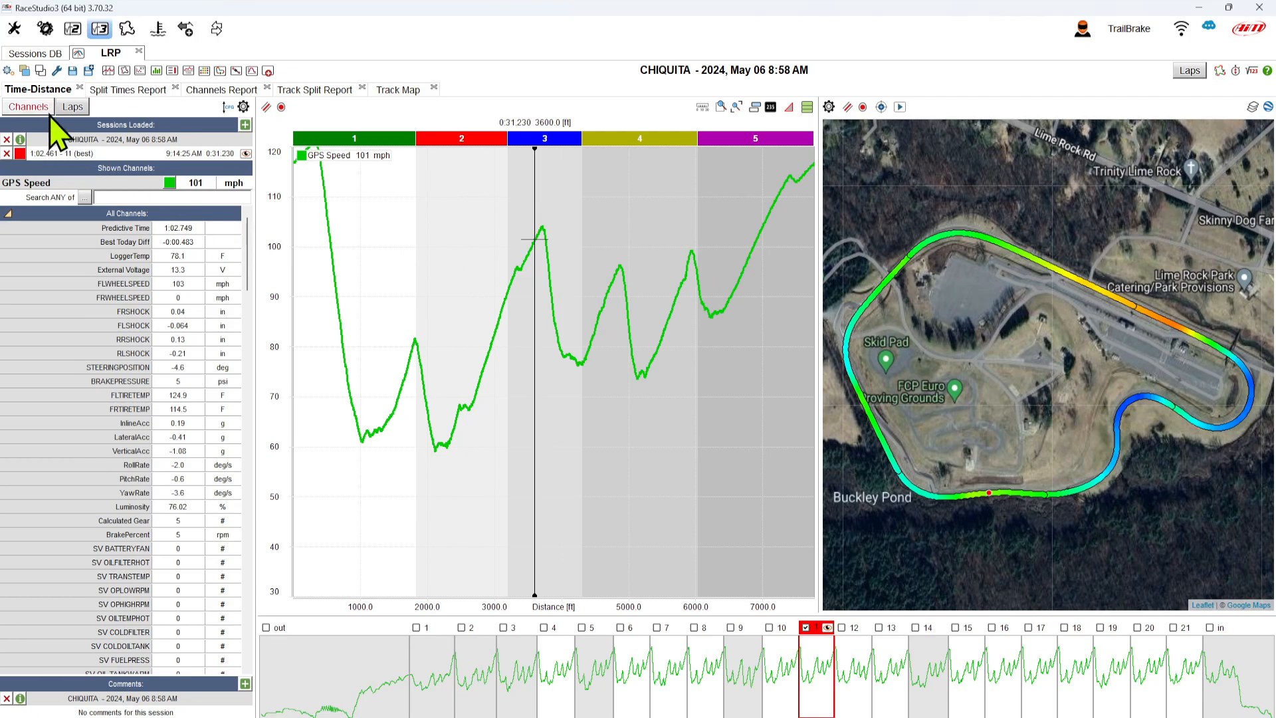
- Open the profile menu from the Time-Distance analysis toolbar of the CHIQUITA session
click(7, 70)
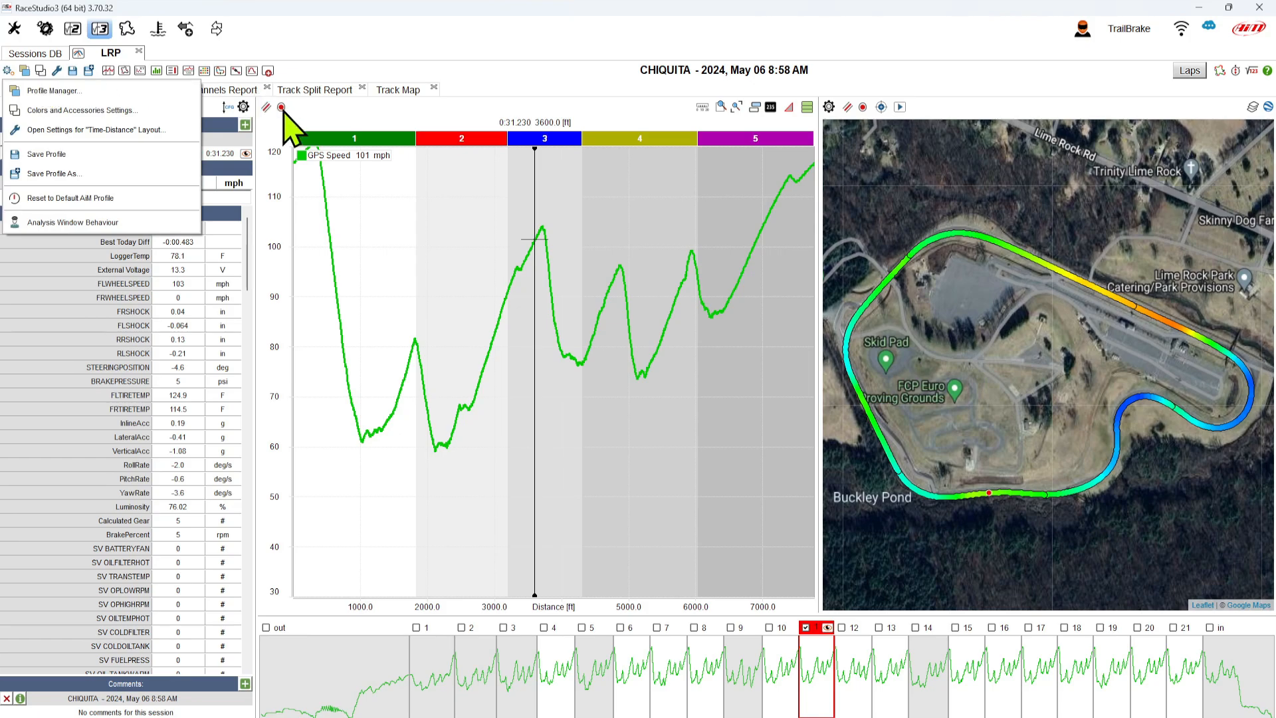
- Open Colors and Accessories Settings, scroll through the Plots colour list, and move the dialog lower
click(42, 71)
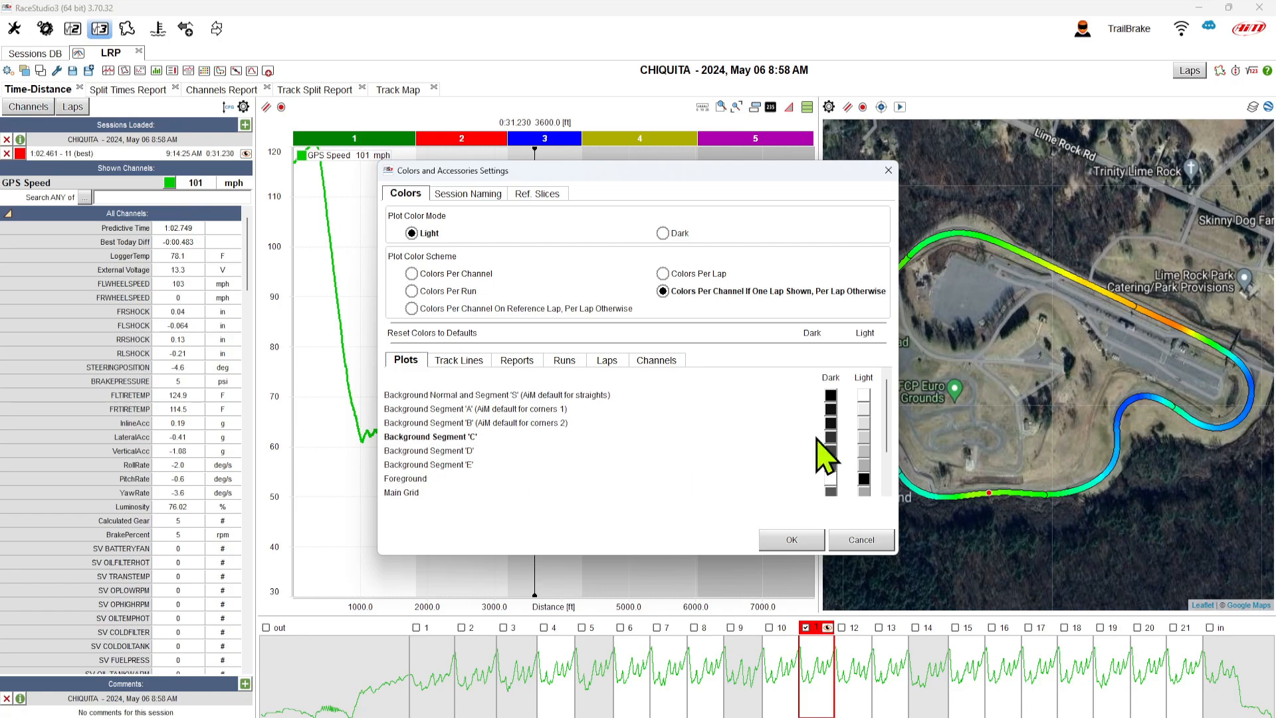
drag(887, 436, 886, 473)
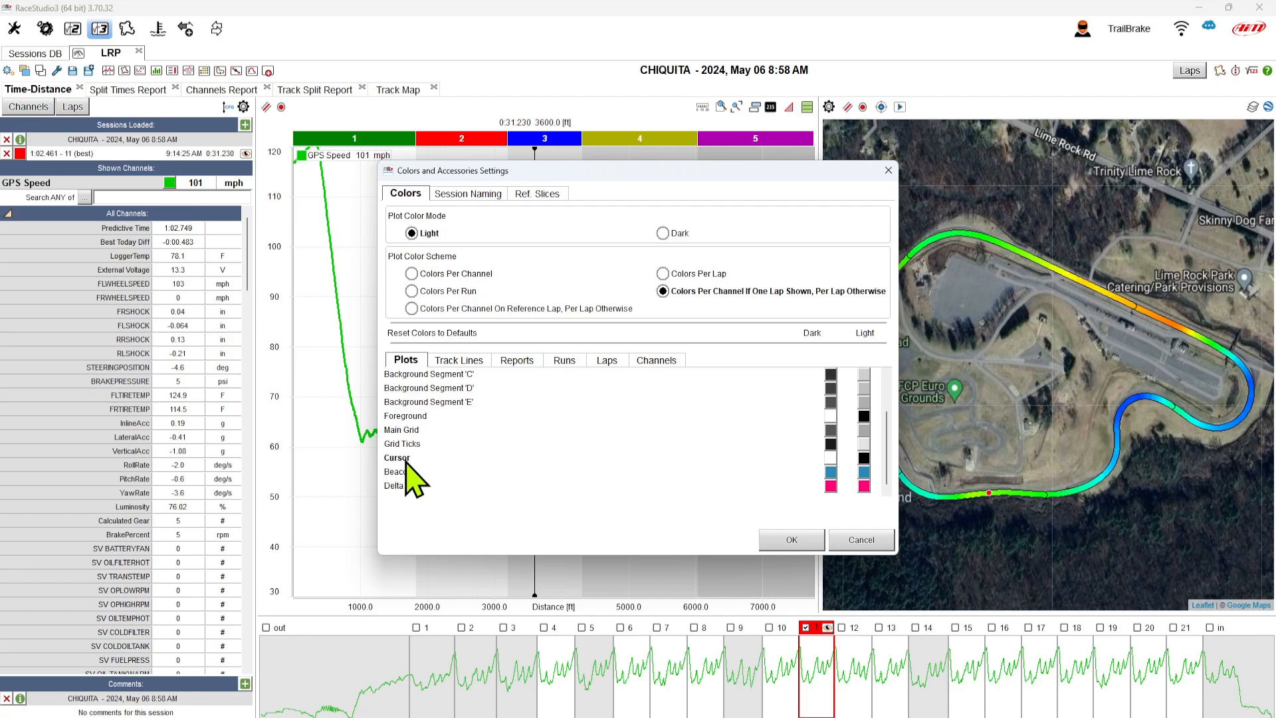
scroll(530, 432, up, 3)
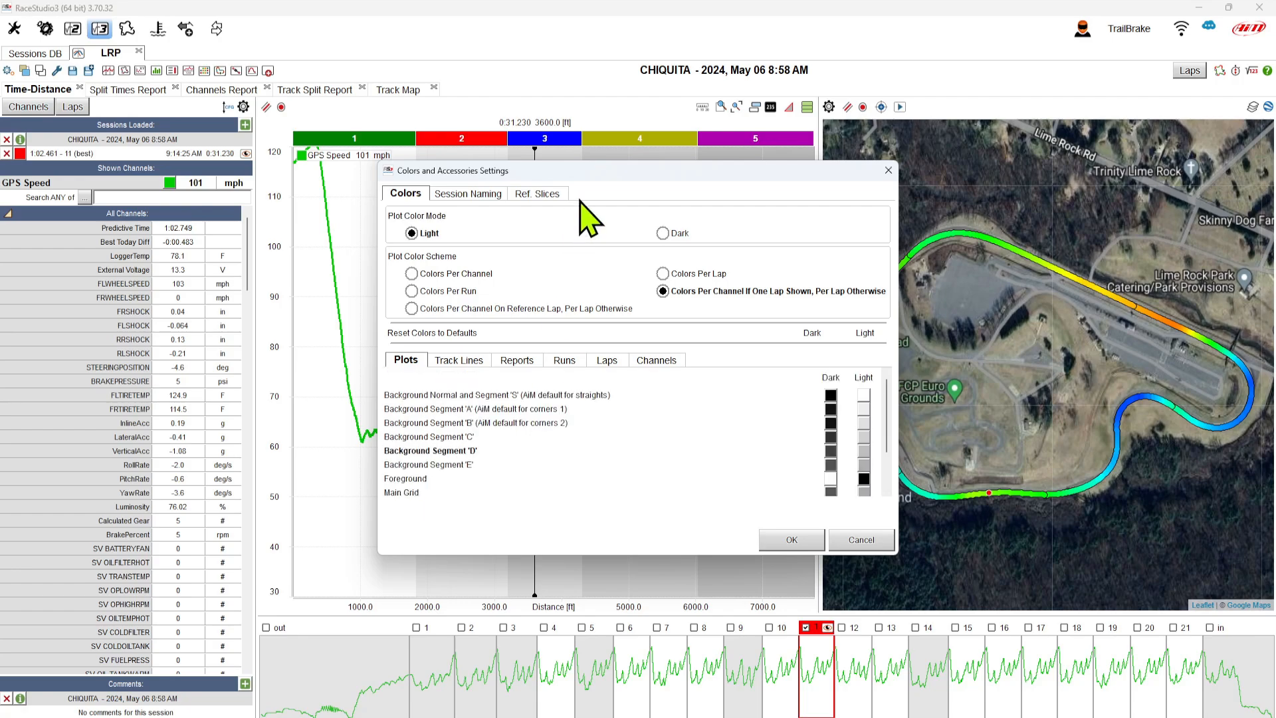
drag(589, 170, 577, 251)
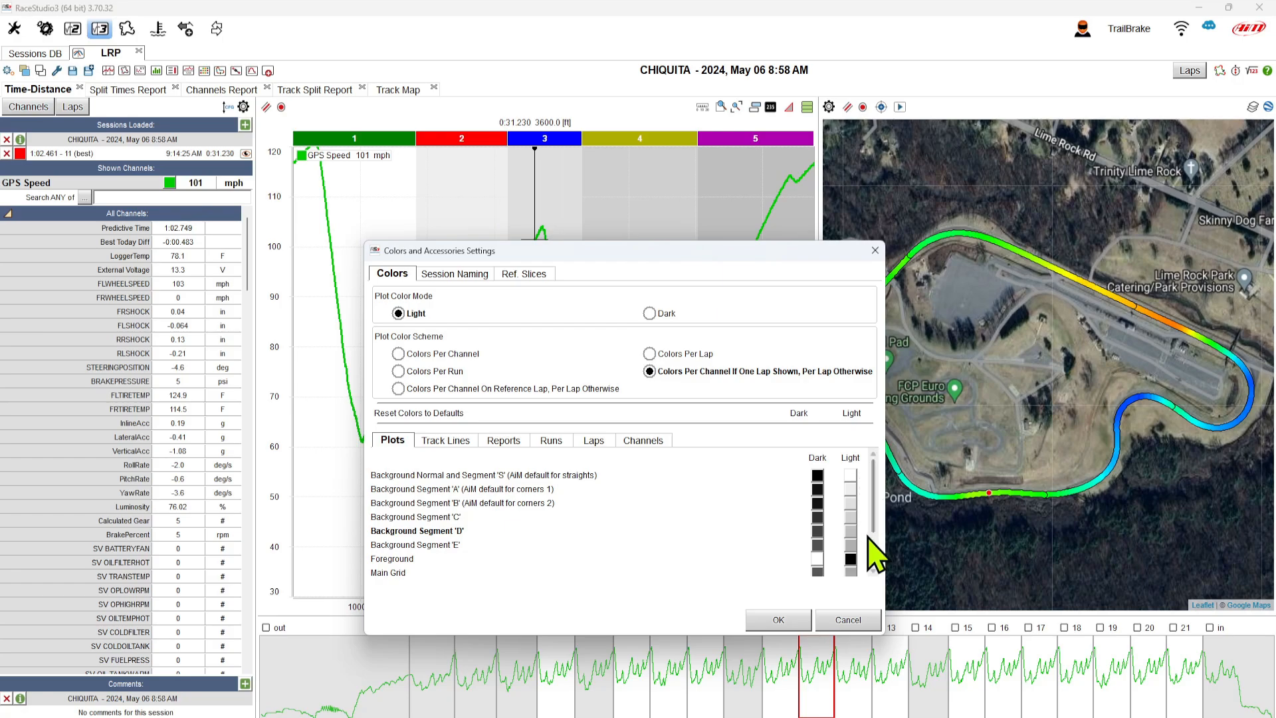
- Check the Background Normal plot colour without changing it, then view the Track Lines colours
click(851, 476)
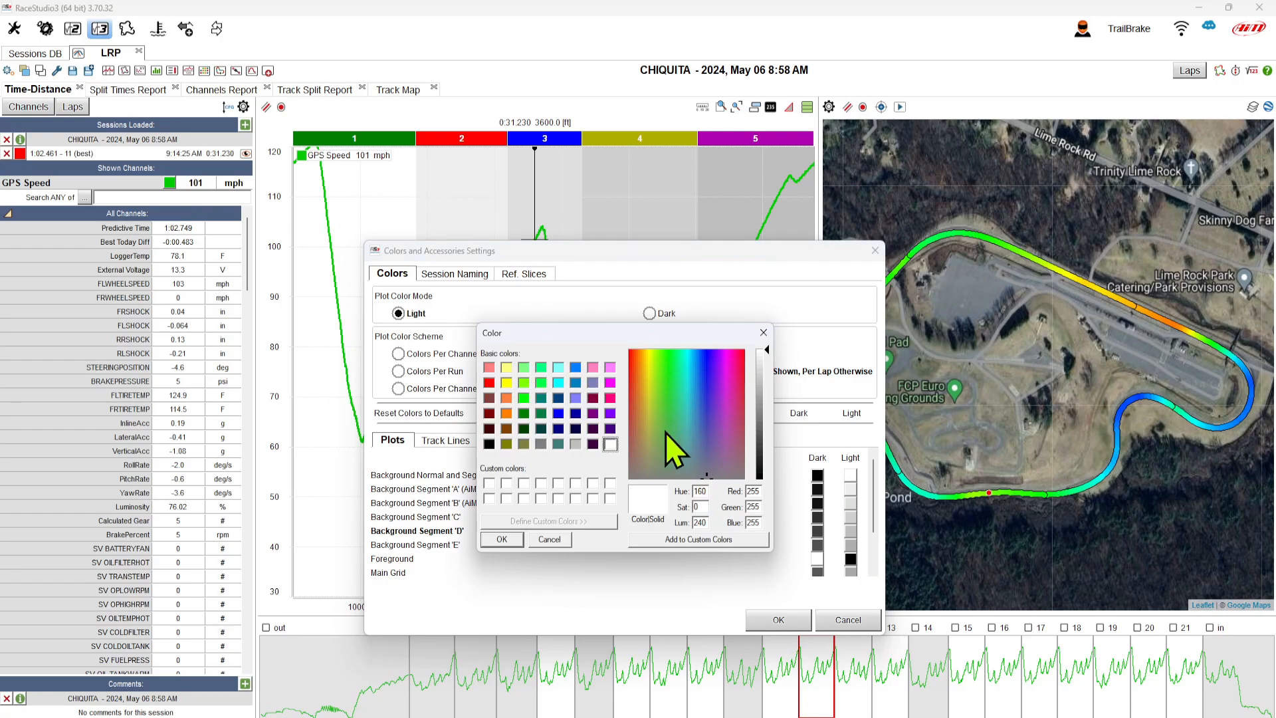
click(549, 539)
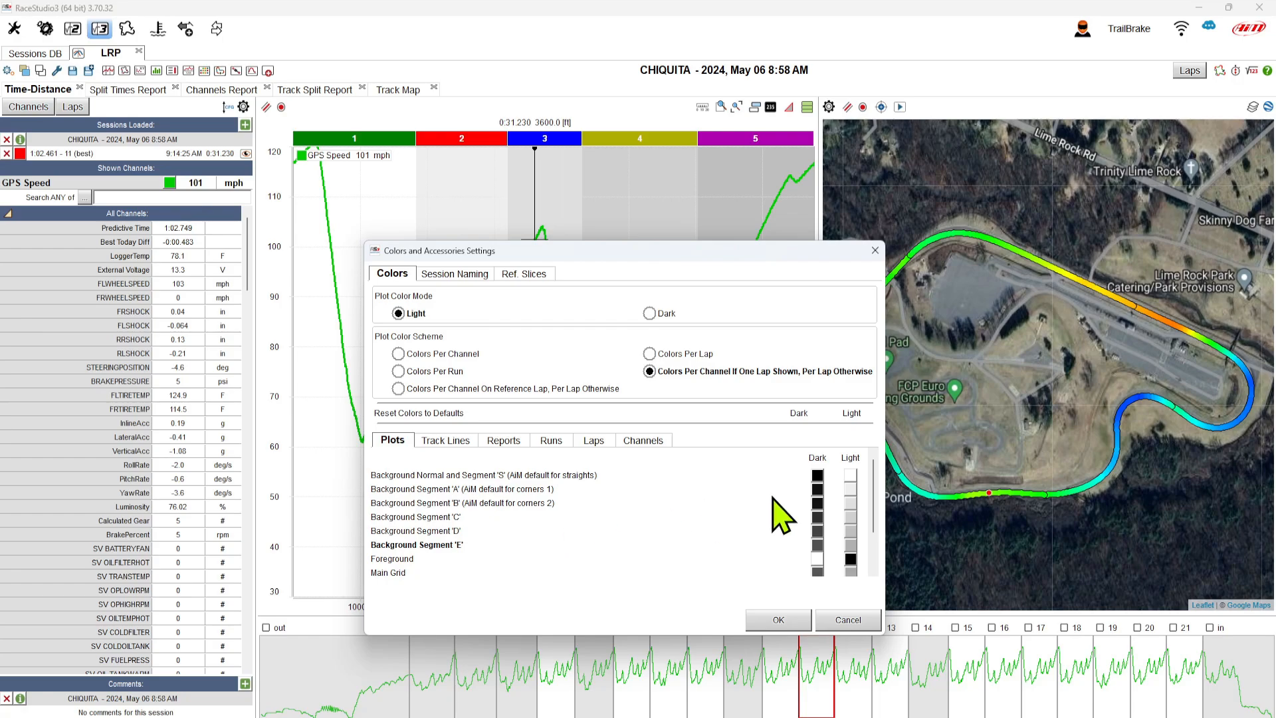
drag(875, 484, 873, 513)
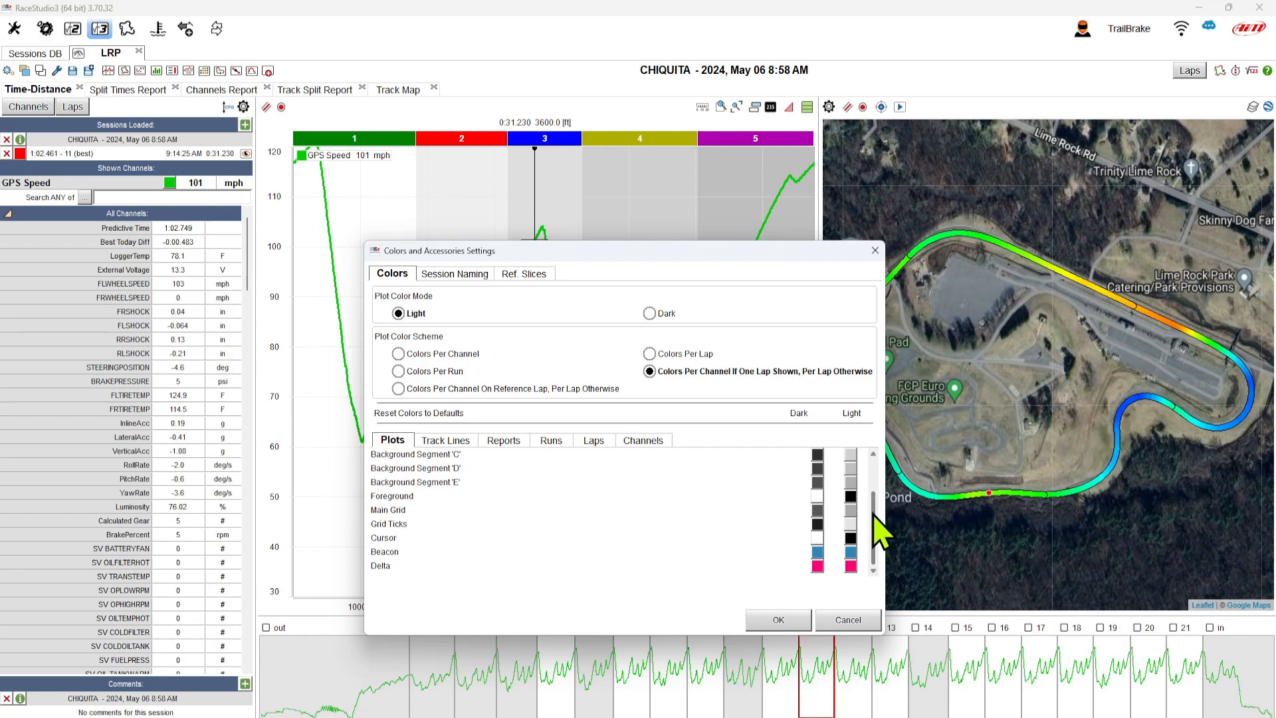
click(454, 441)
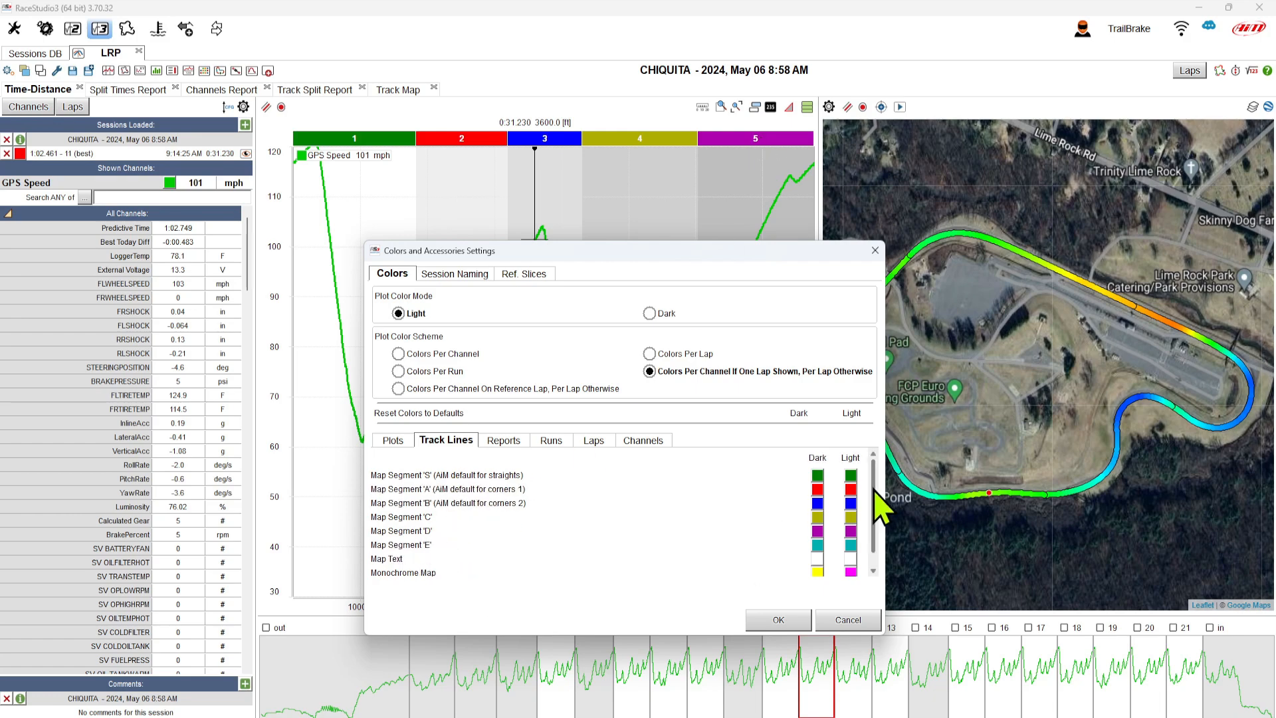
- View the Reports colours down to Best Lap and Best Rolling
scroll(874, 495, down, 1)
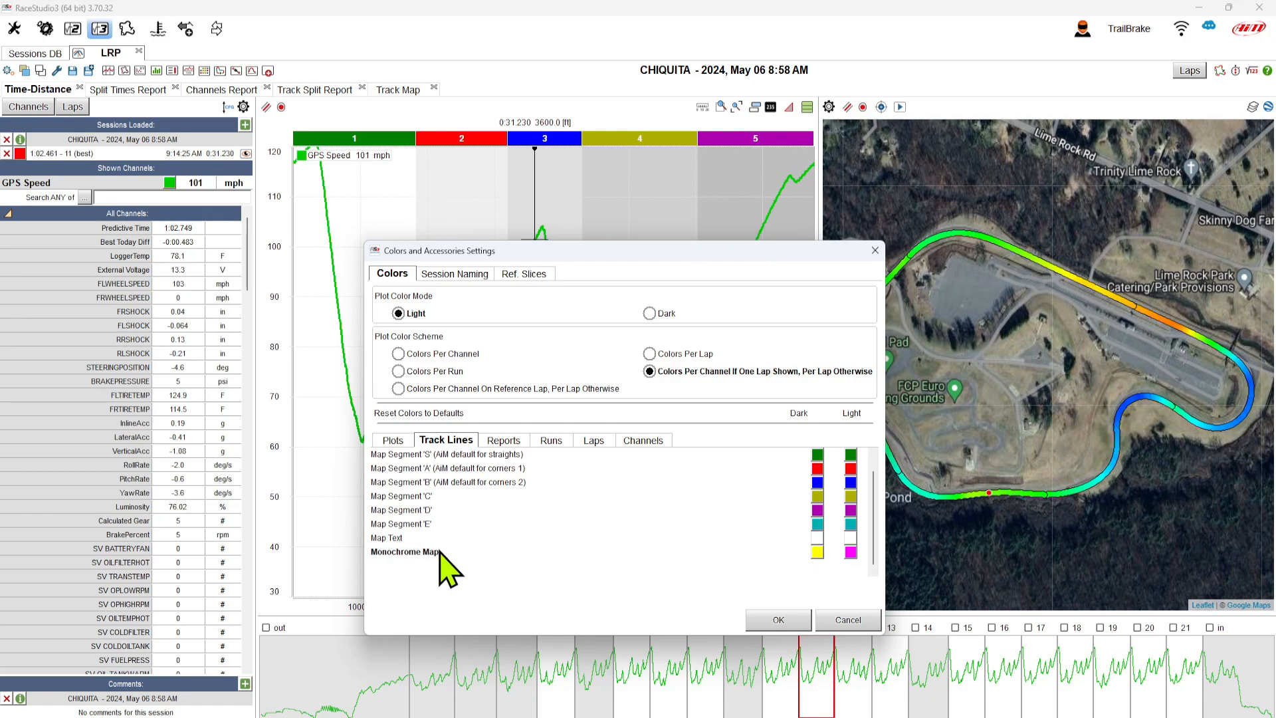
click(503, 440)
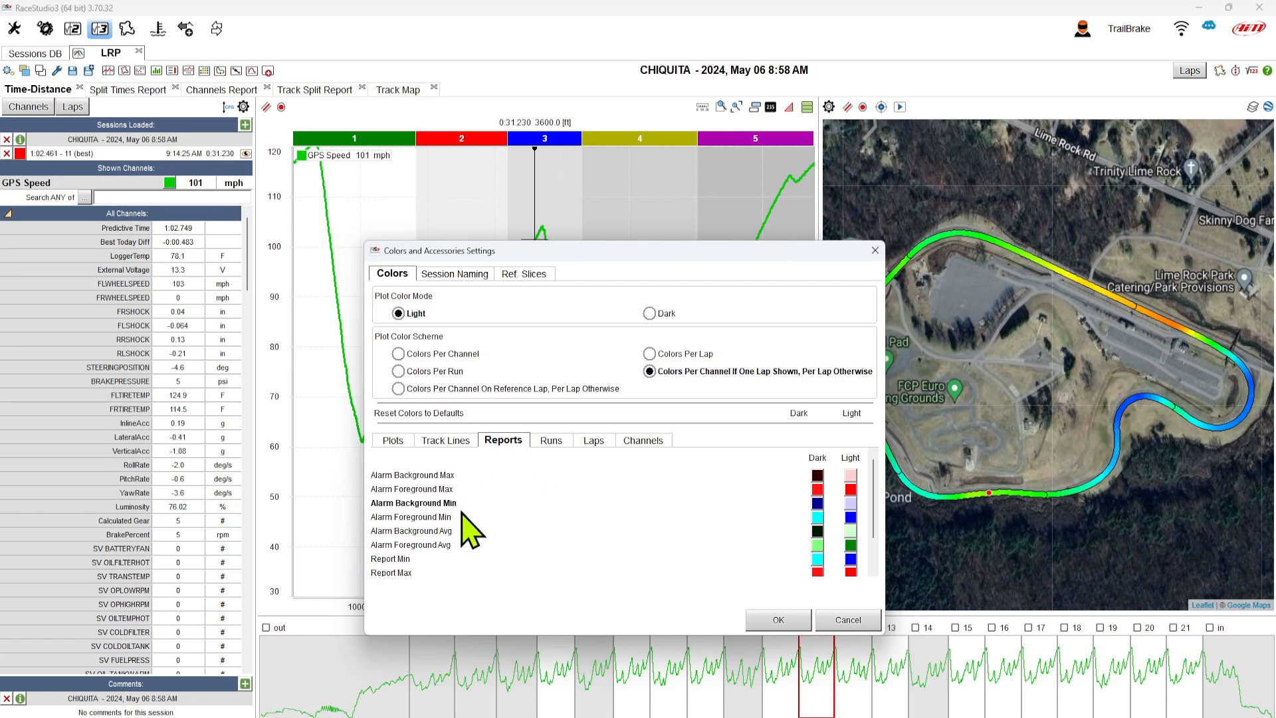
drag(874, 499, 883, 553)
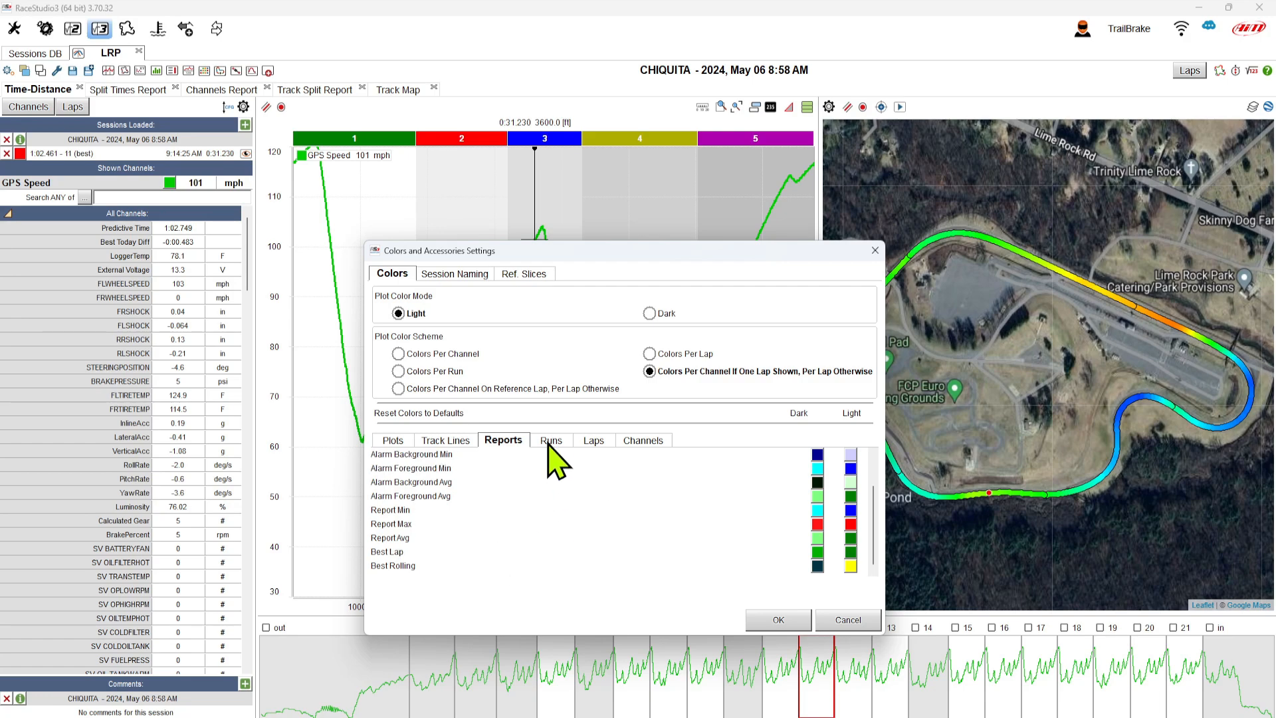
- Review the Laps and Channels colour lists, then apply the Colors Per Run plot scheme
click(597, 441)
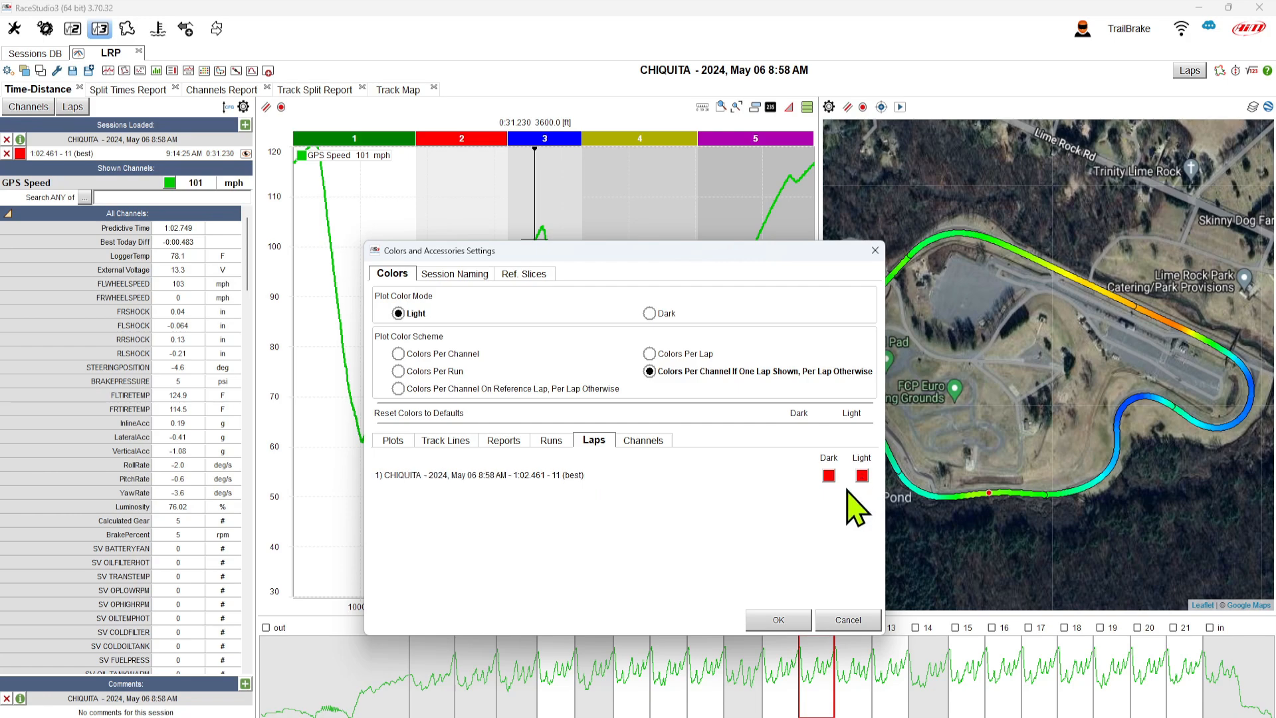
click(643, 442)
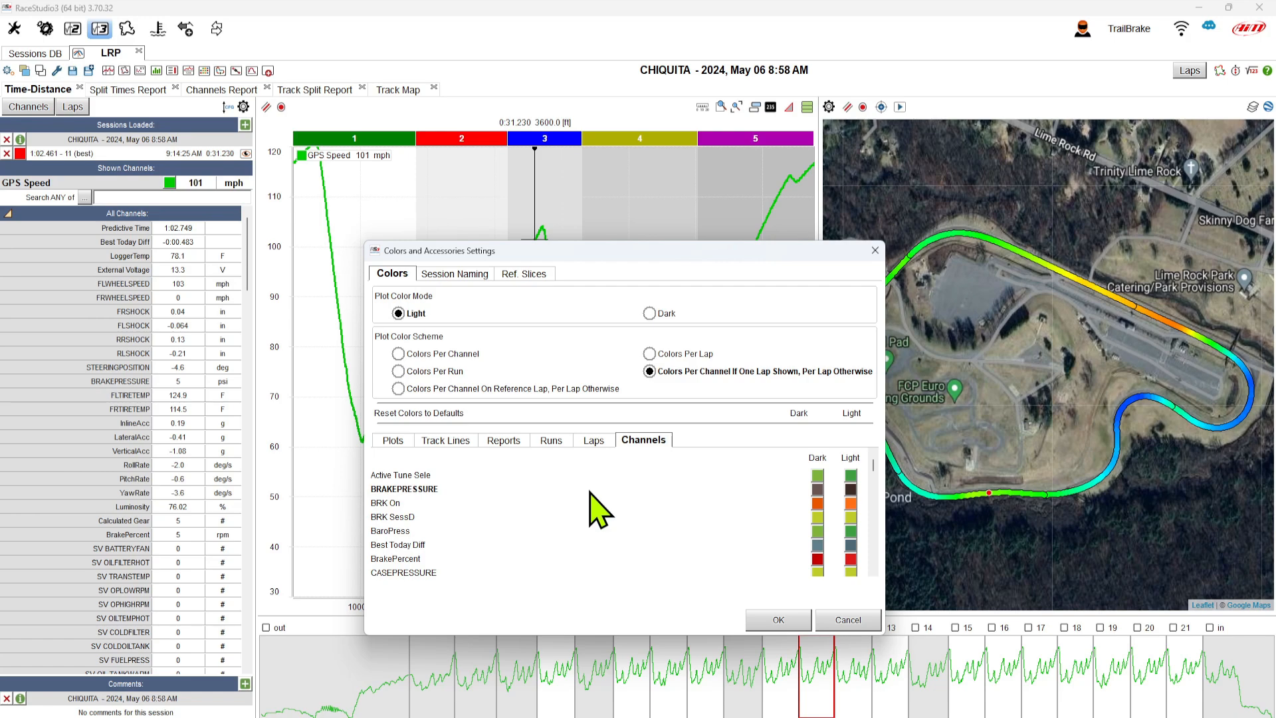
scroll(590, 492, down, 10)
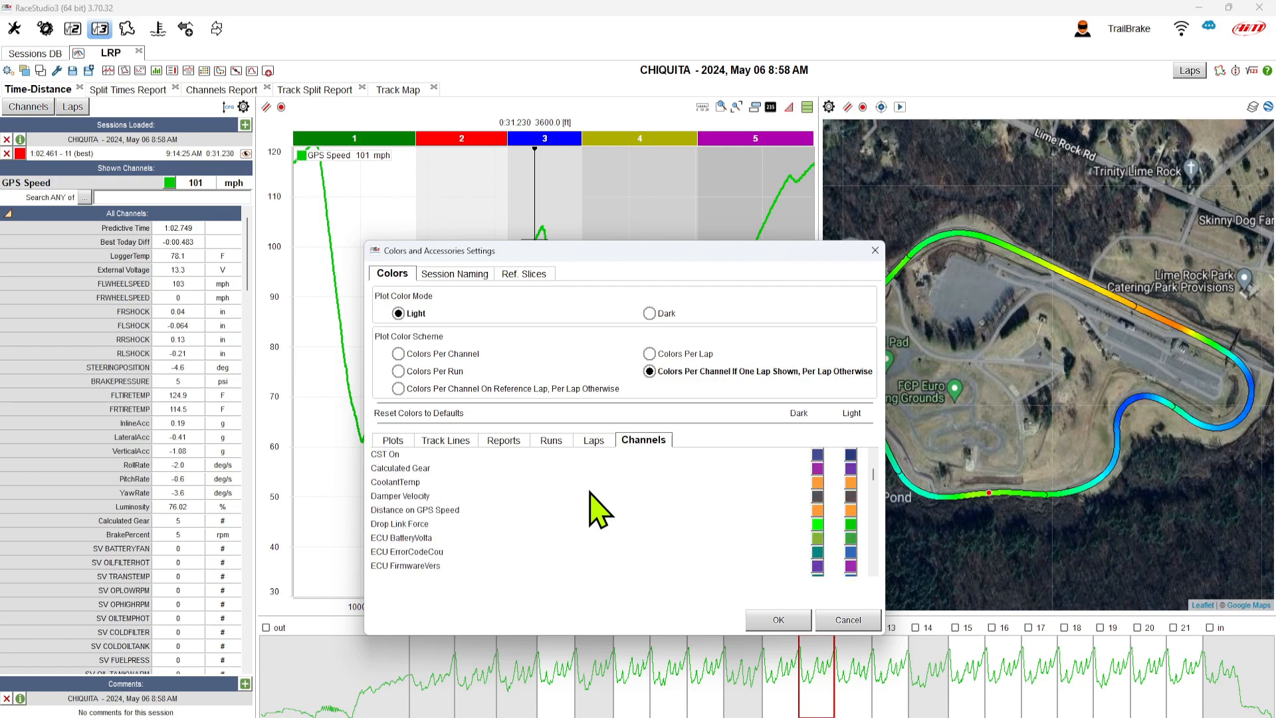
scroll(532, 512, down, 10)
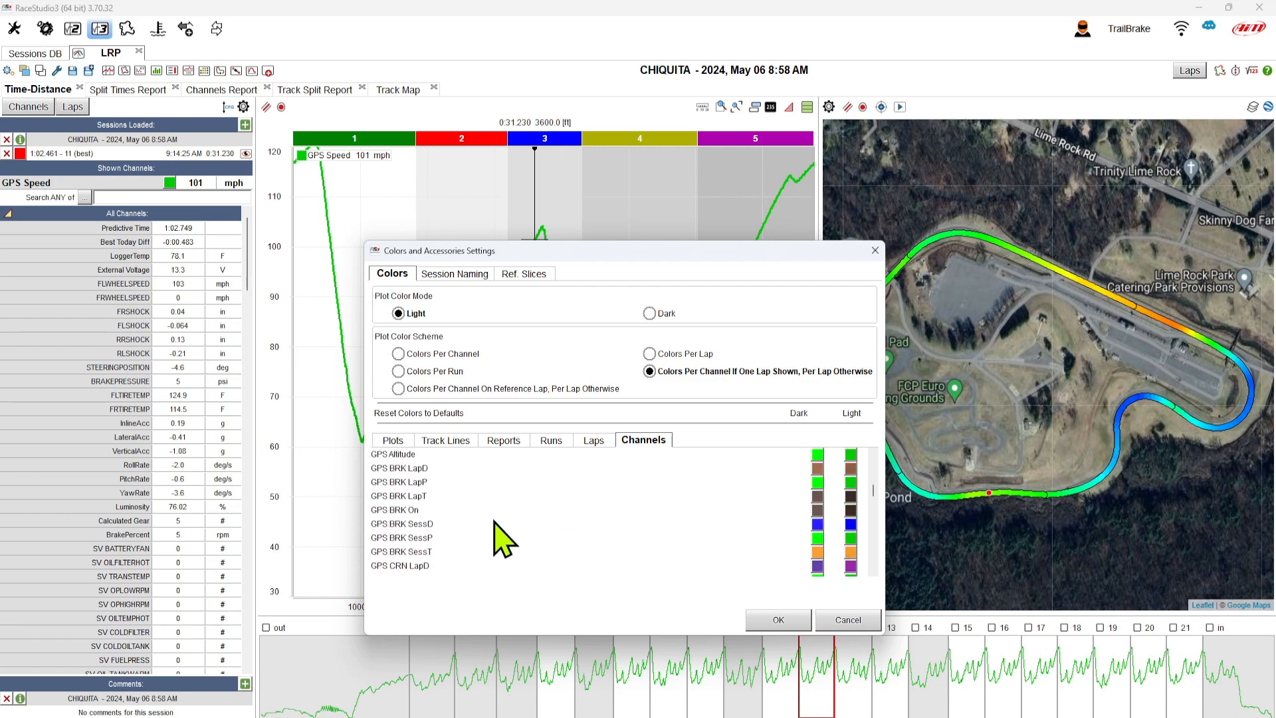
scroll(505, 538, down, 5)
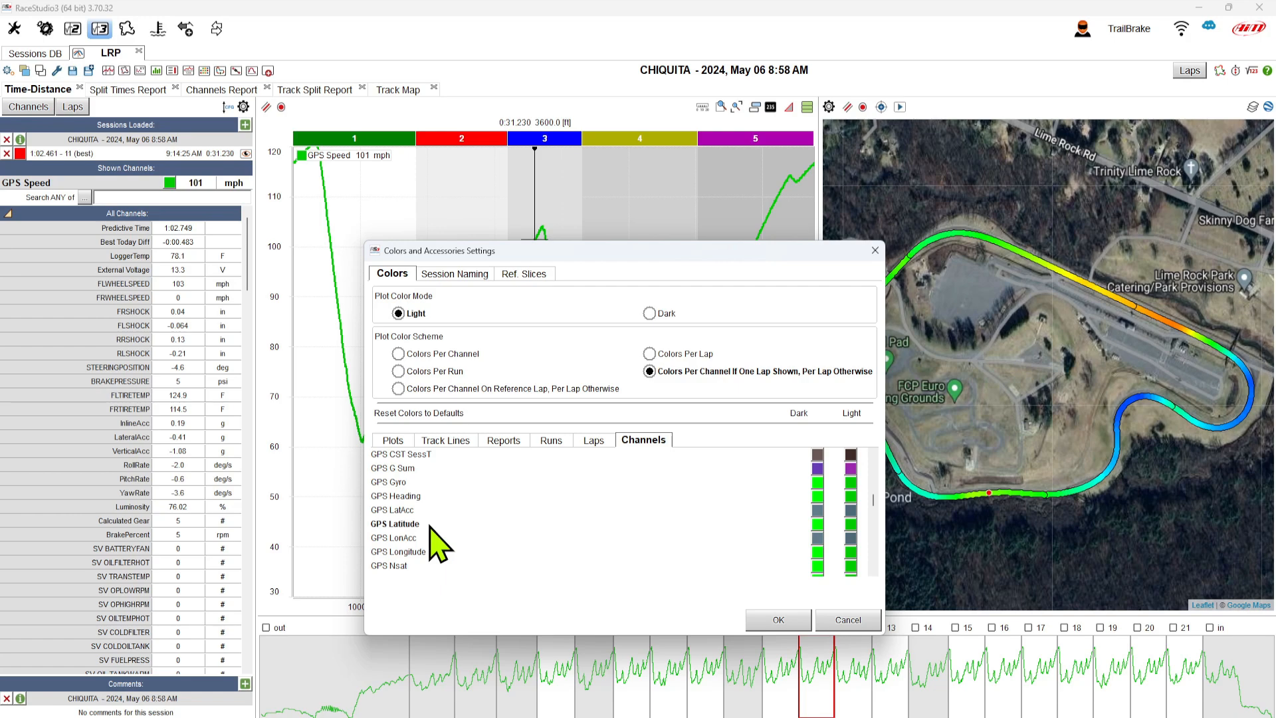
click(771, 620)
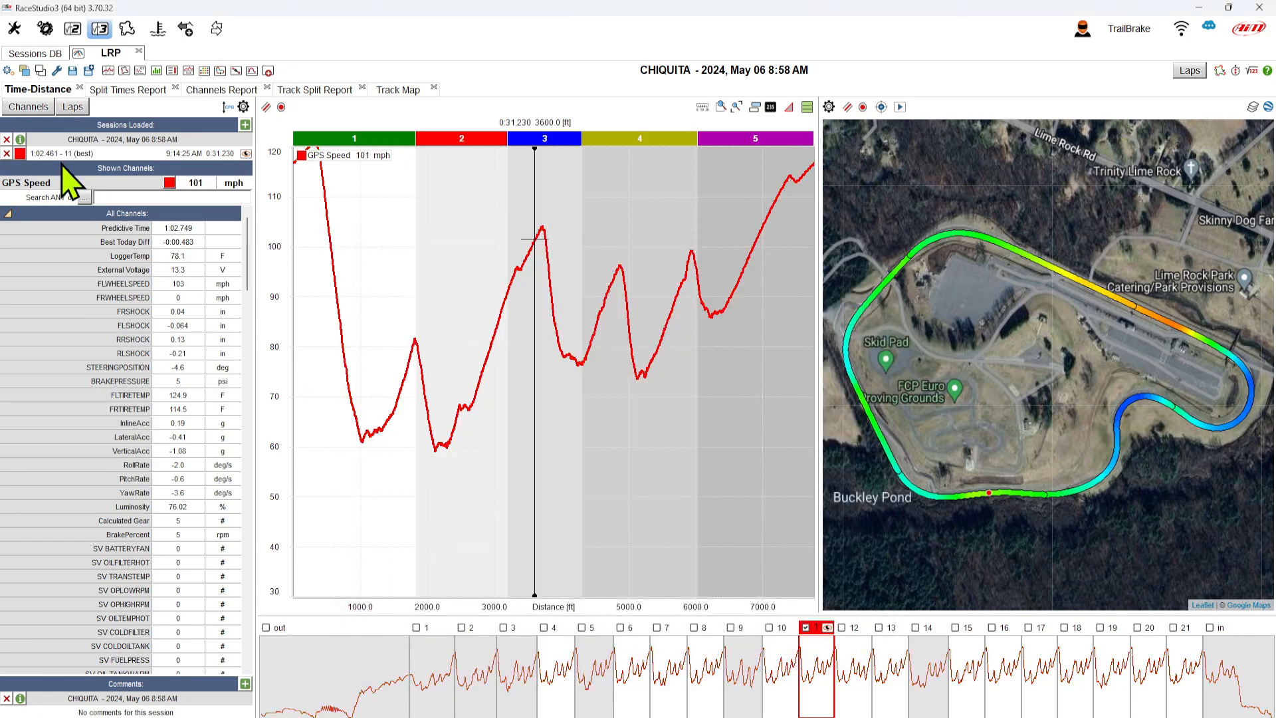
- Load the May 07 8:58 AM session beside May 06 and view both runs' colours
click(35, 54)
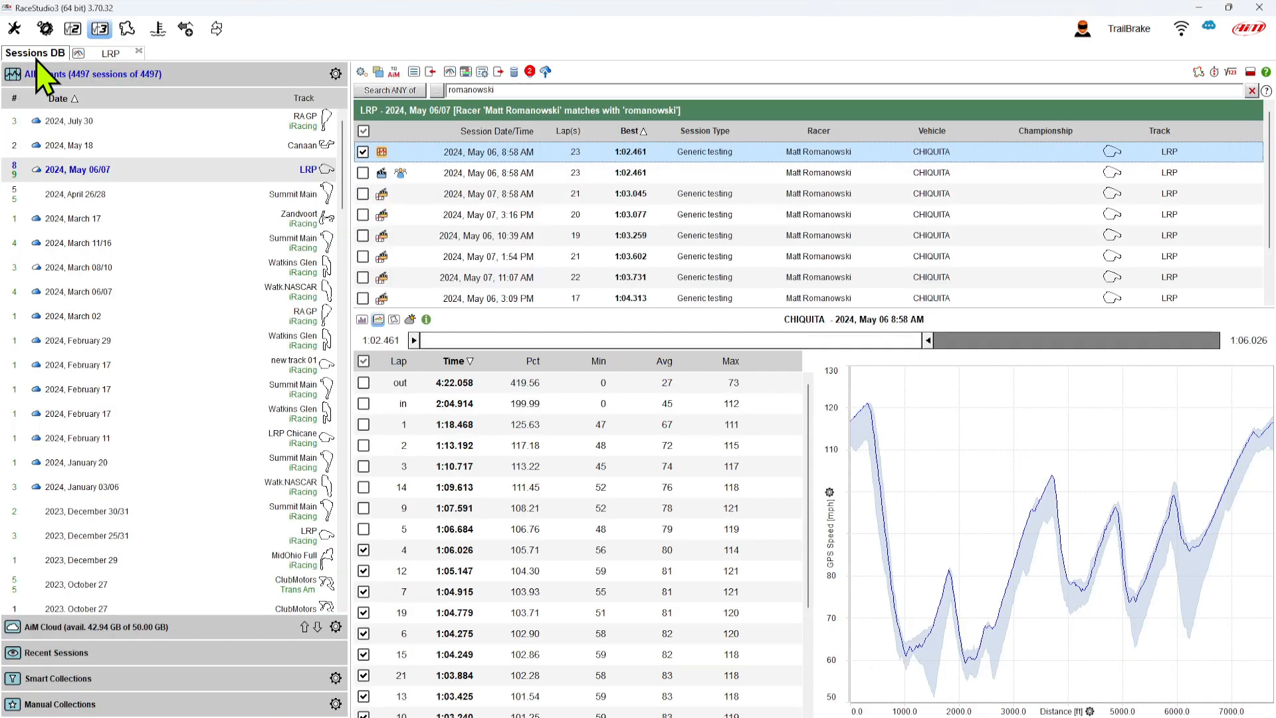
click(481, 200)
double_click(481, 200)
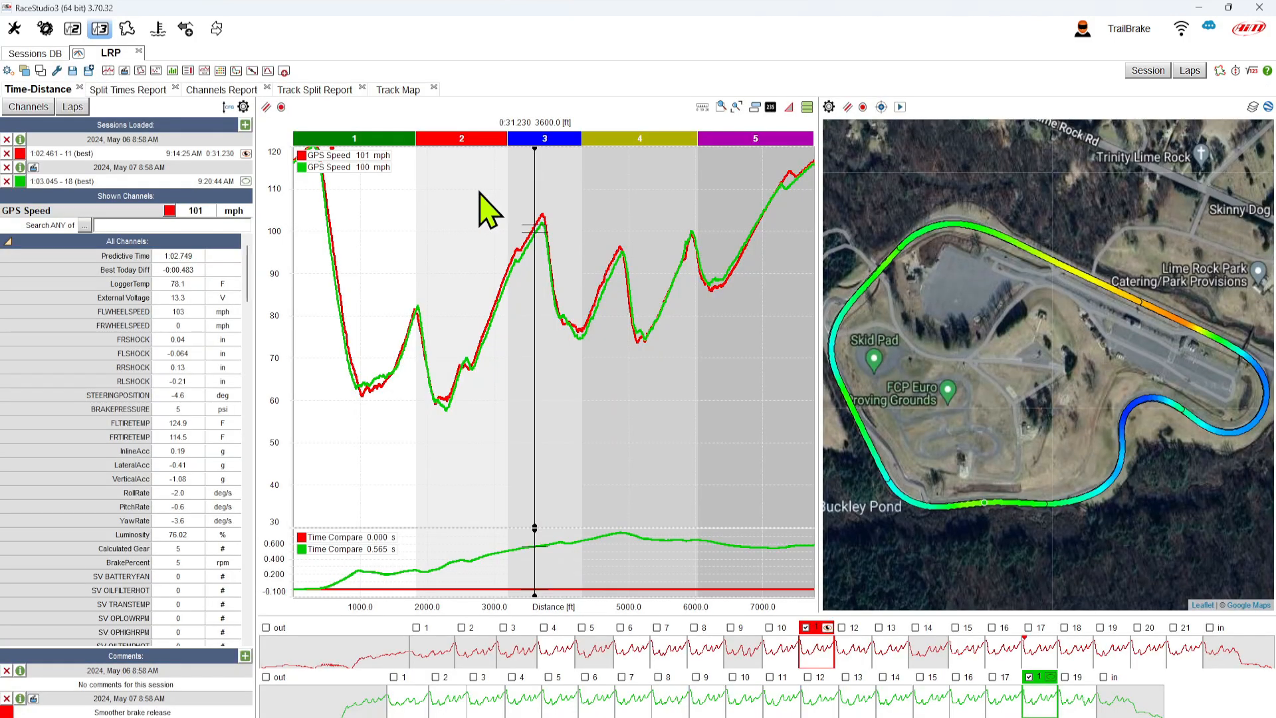
click(40, 70)
click(565, 360)
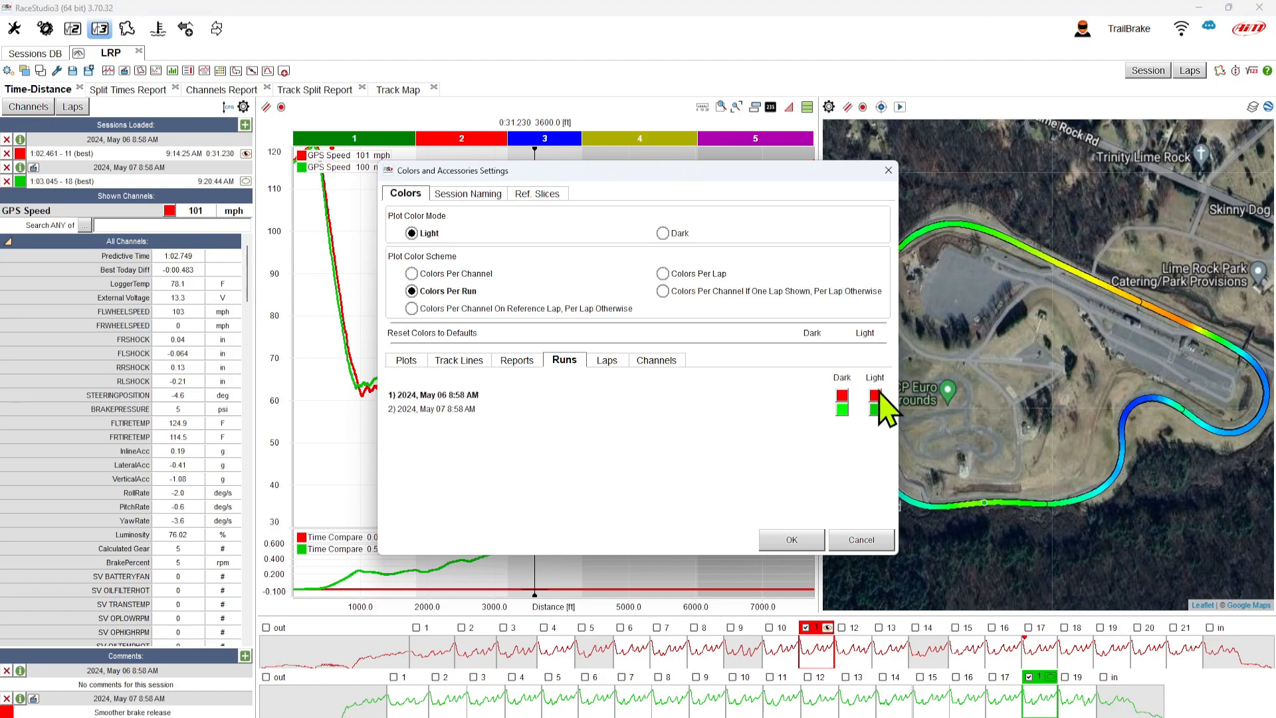
- Add May 06 lap 6 to the comparison and show the Split Times Report
click(870, 537)
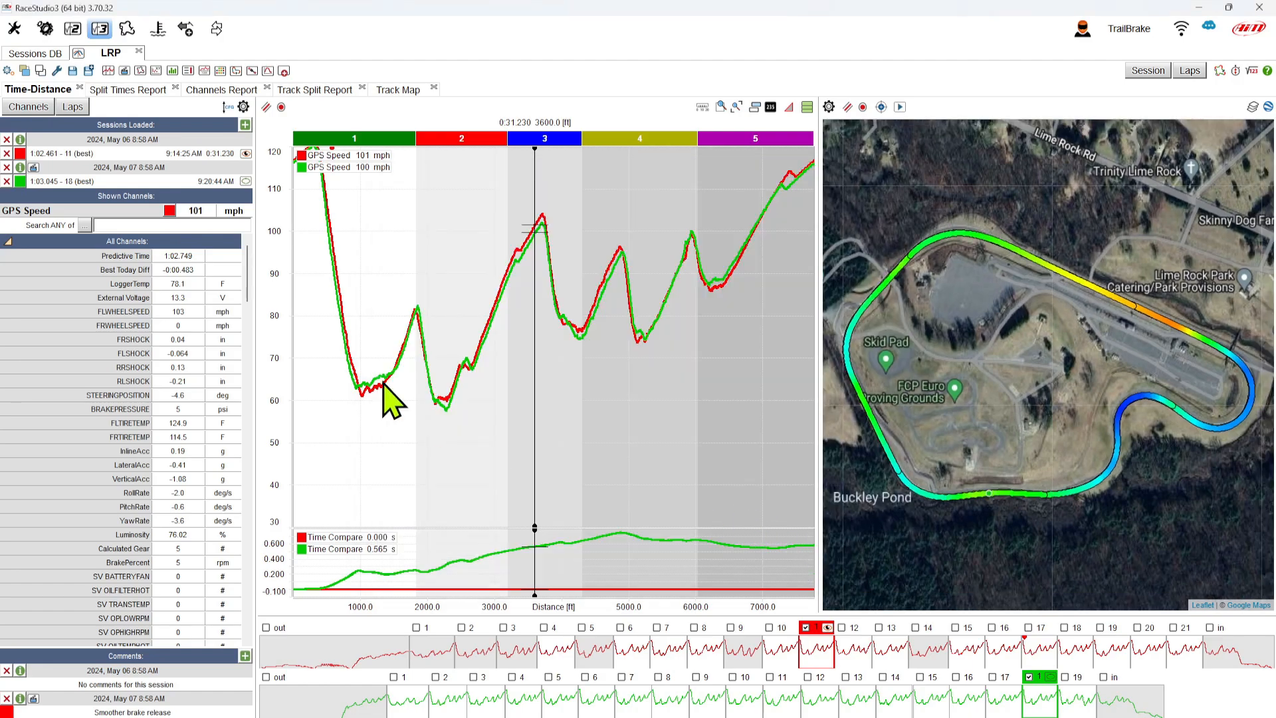
click(71, 107)
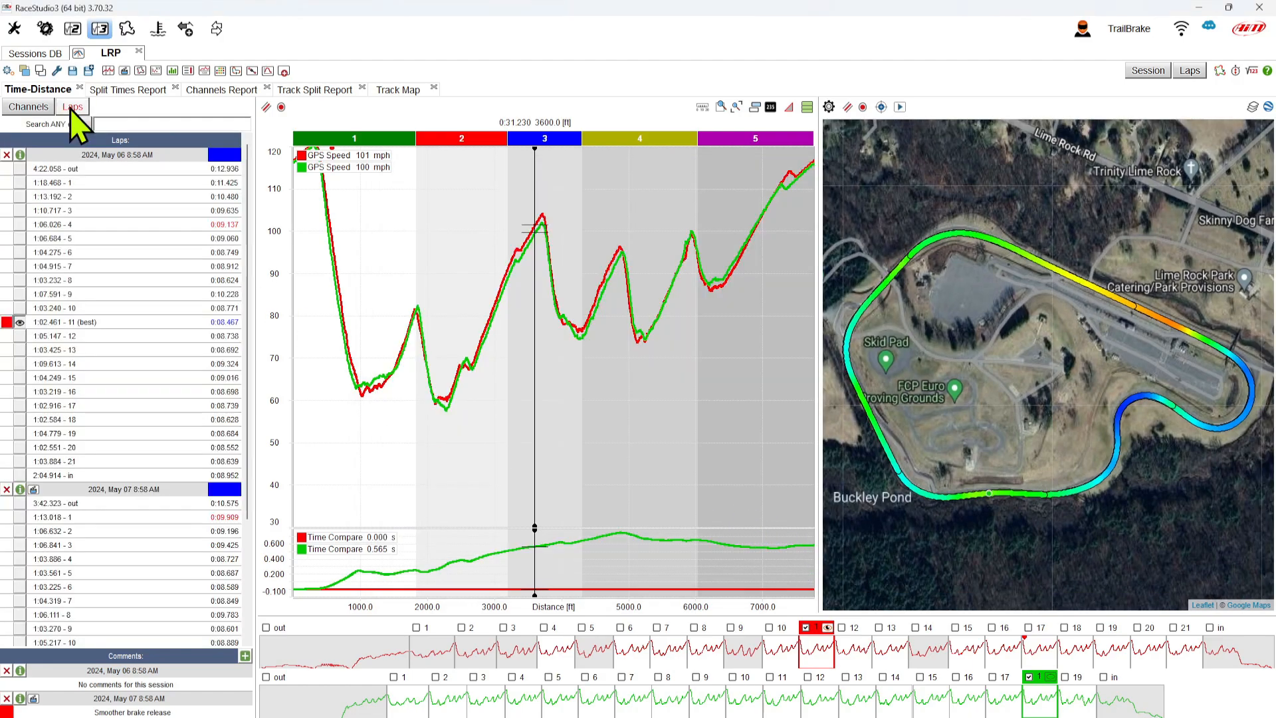
click(19, 253)
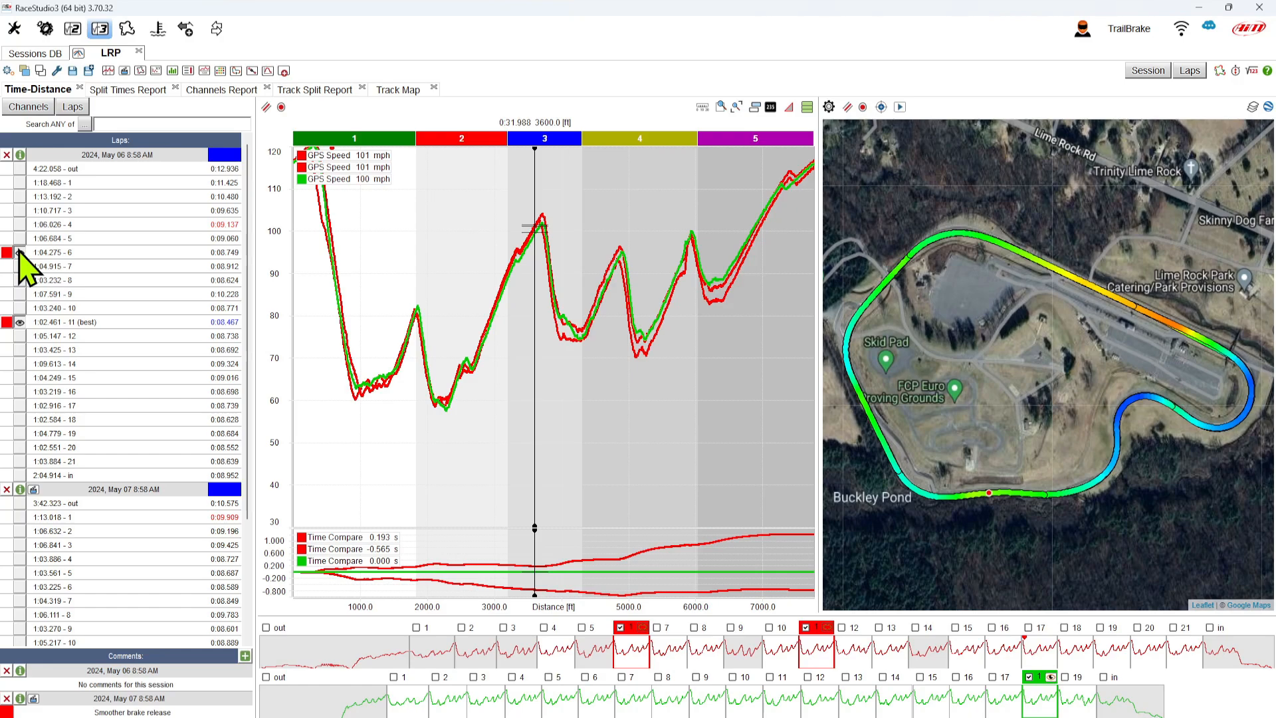
click(118, 90)
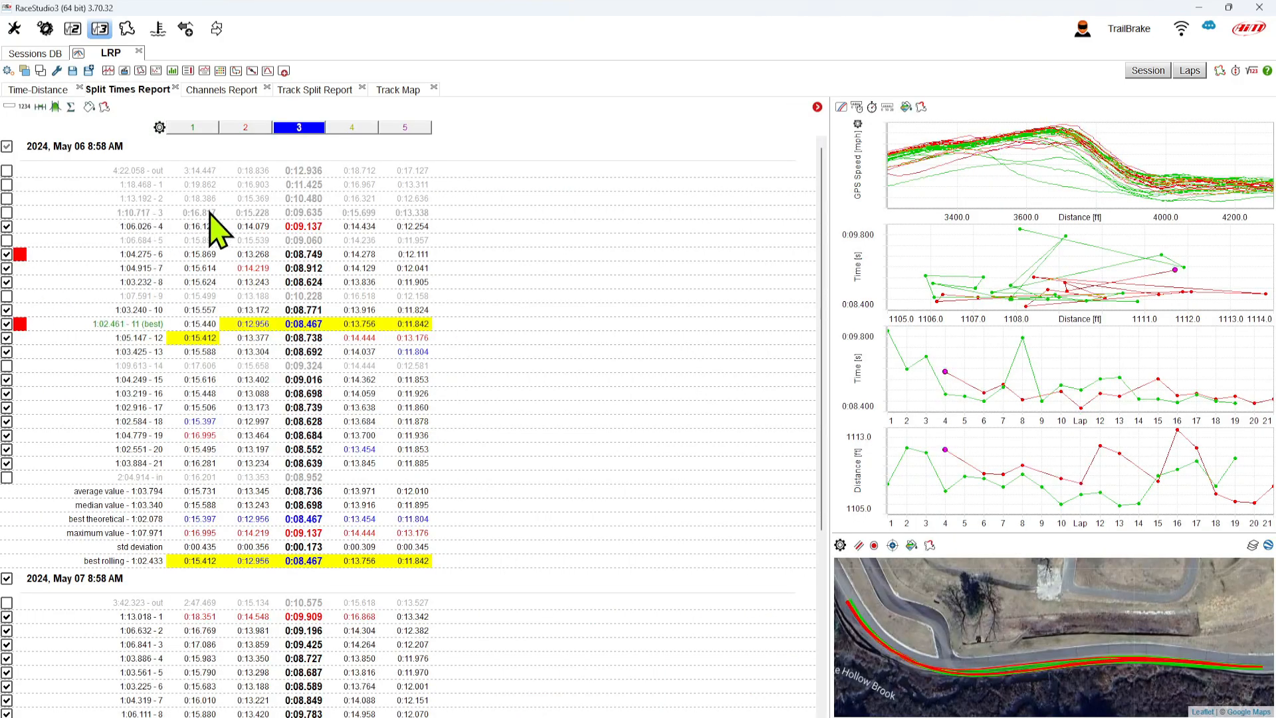
- Browse the Channels Report, Track Split Report and Track Map views
click(226, 92)
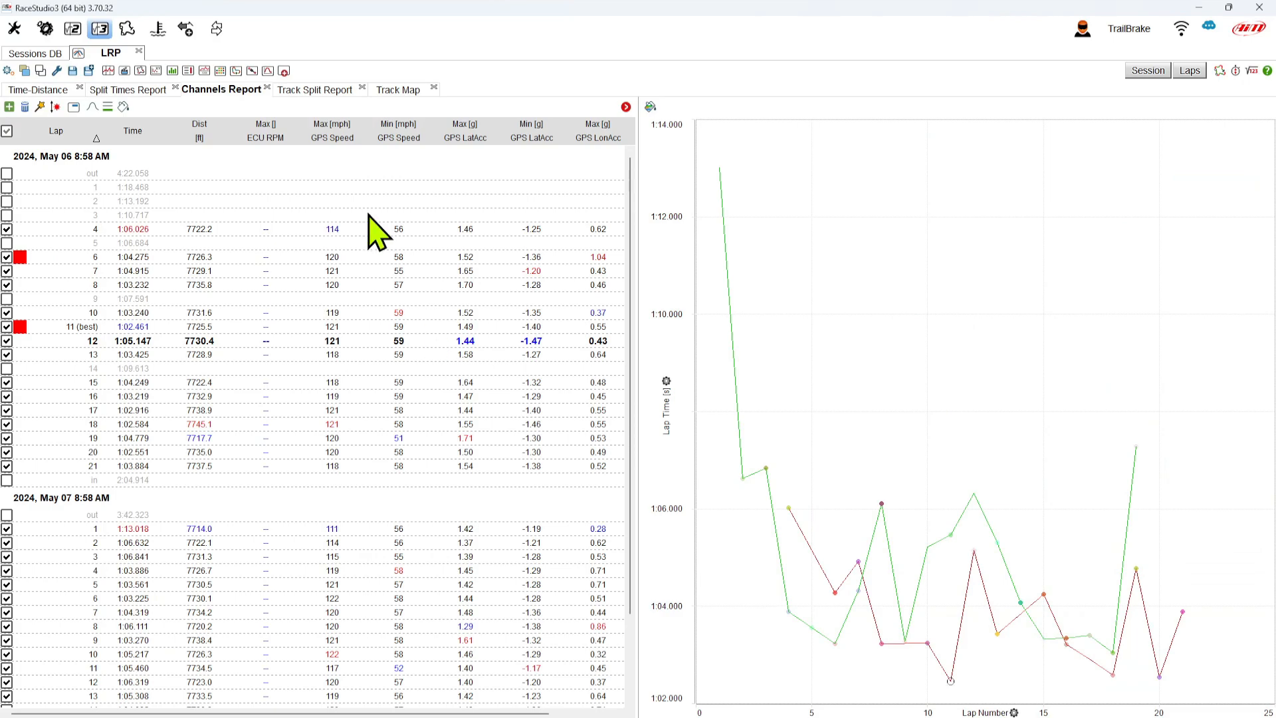
click(316, 90)
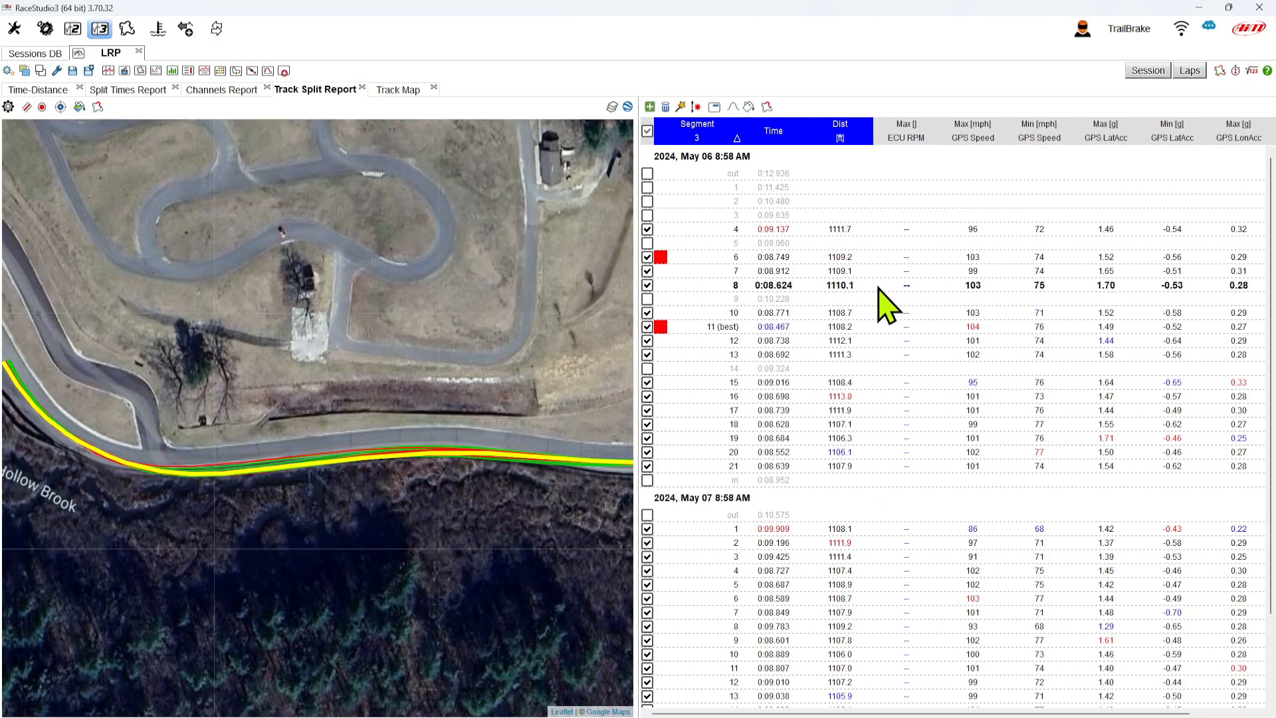
click(398, 90)
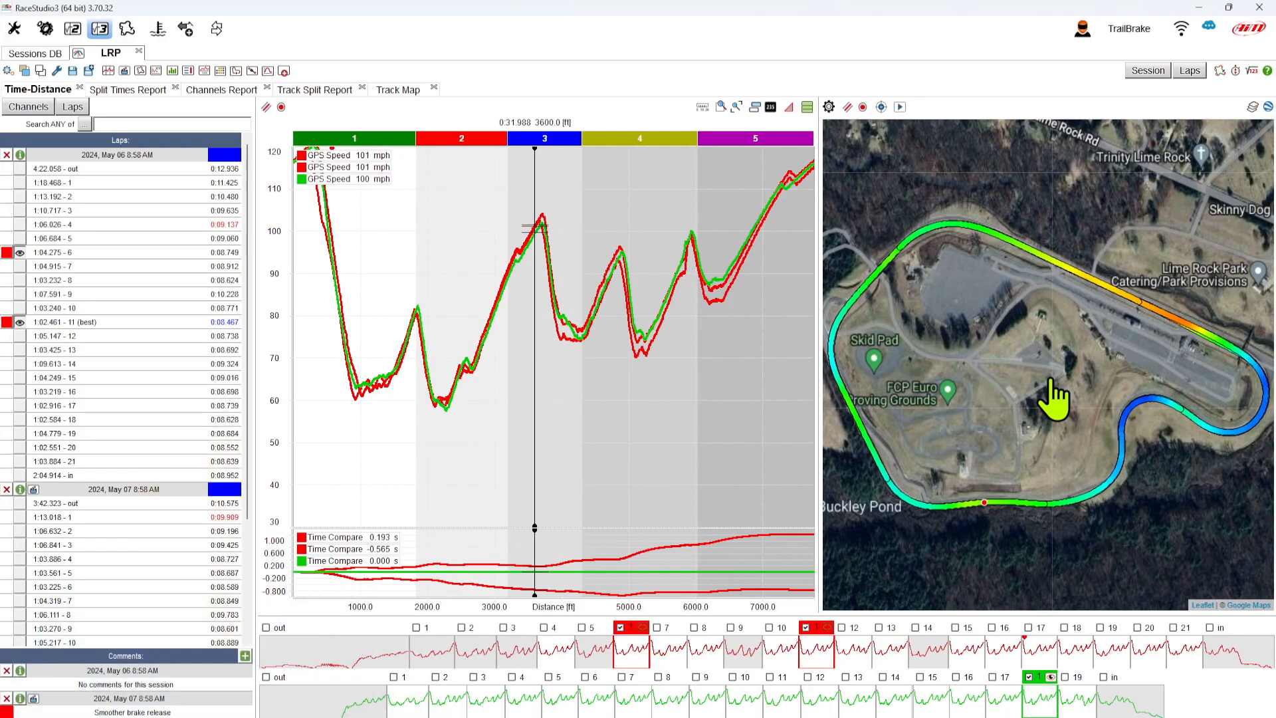
- Set the GPS Speed track-map colouring to Custom Scaled, 35 to 150 mph, and apply it
click(42, 106)
text(gps)
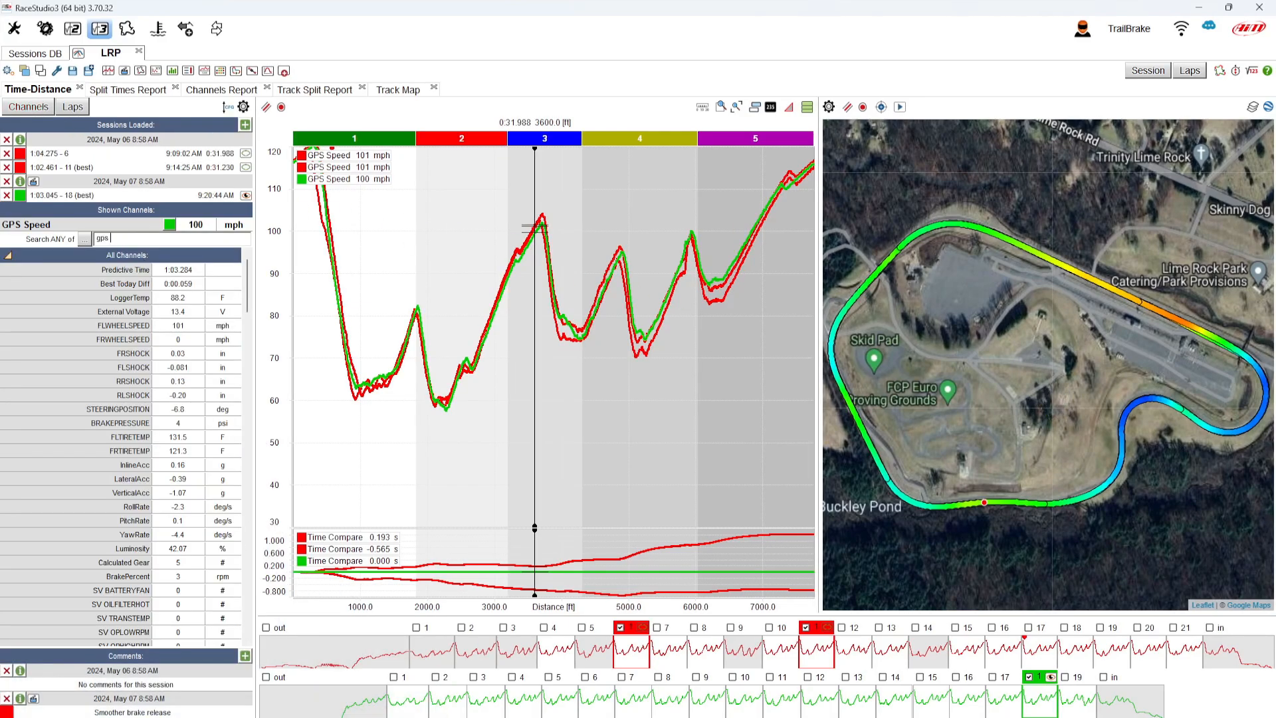
text( speed)
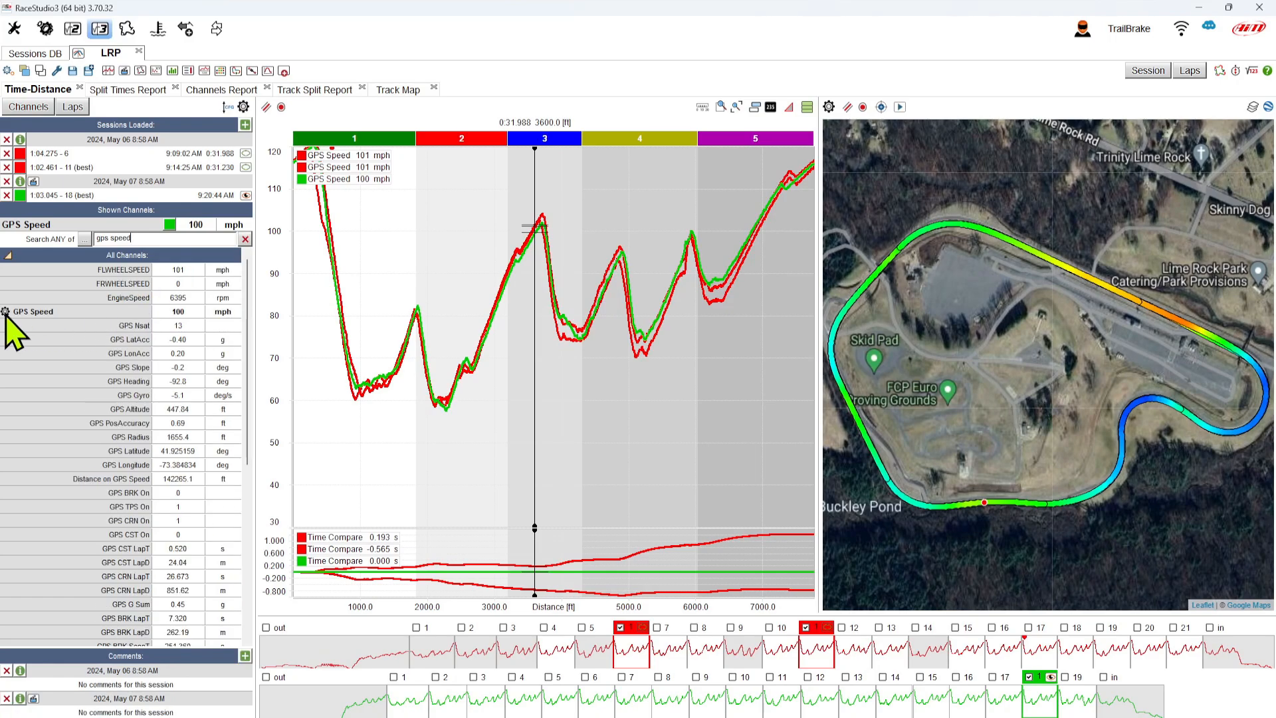
click(5, 311)
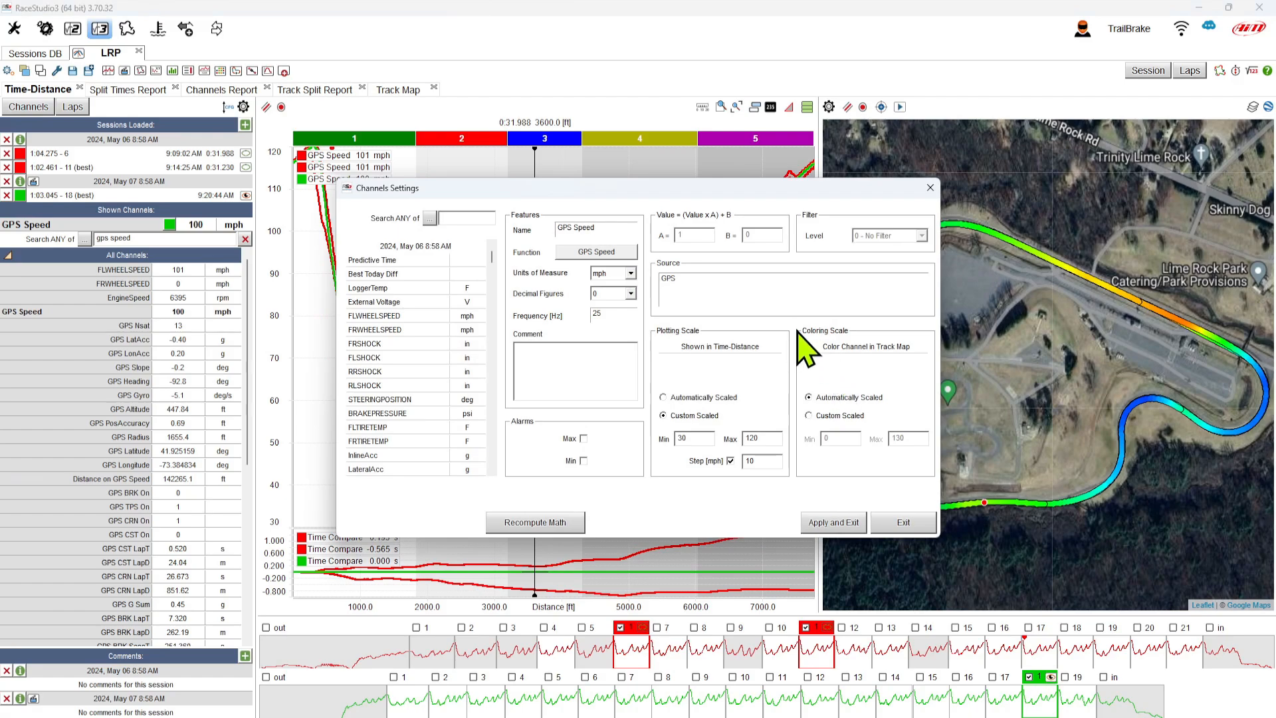
click(809, 416)
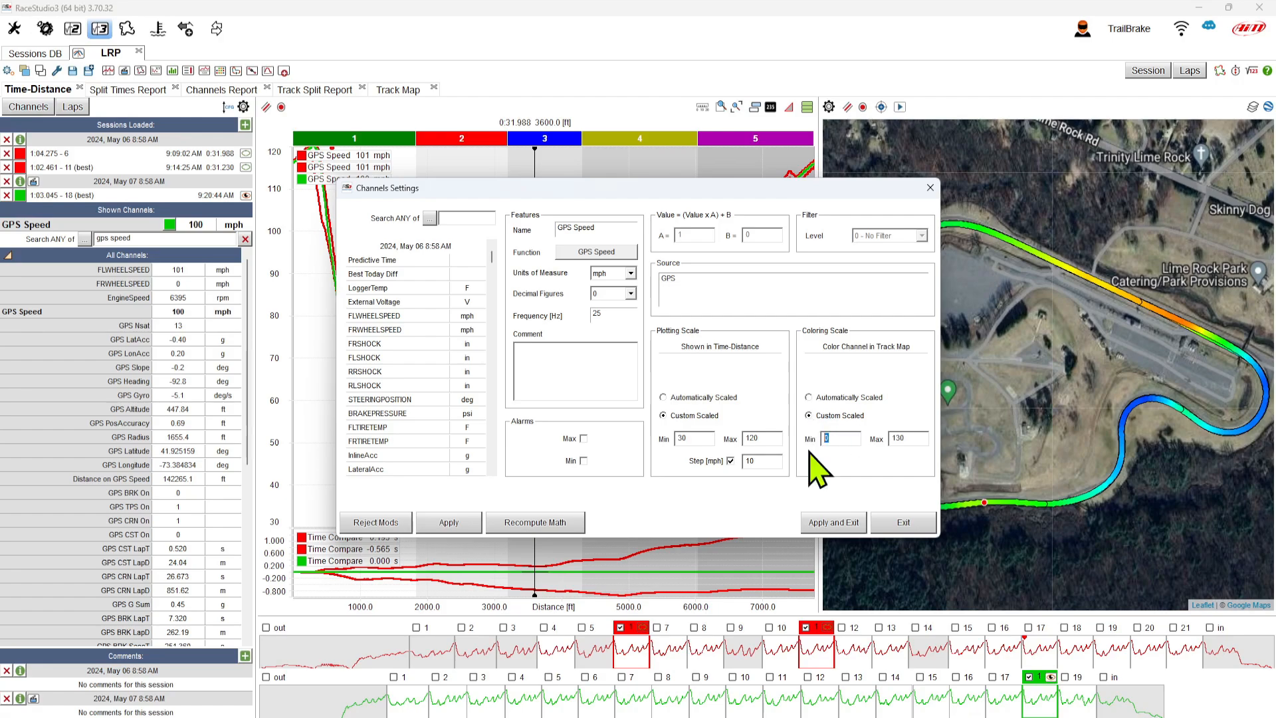
text(35)
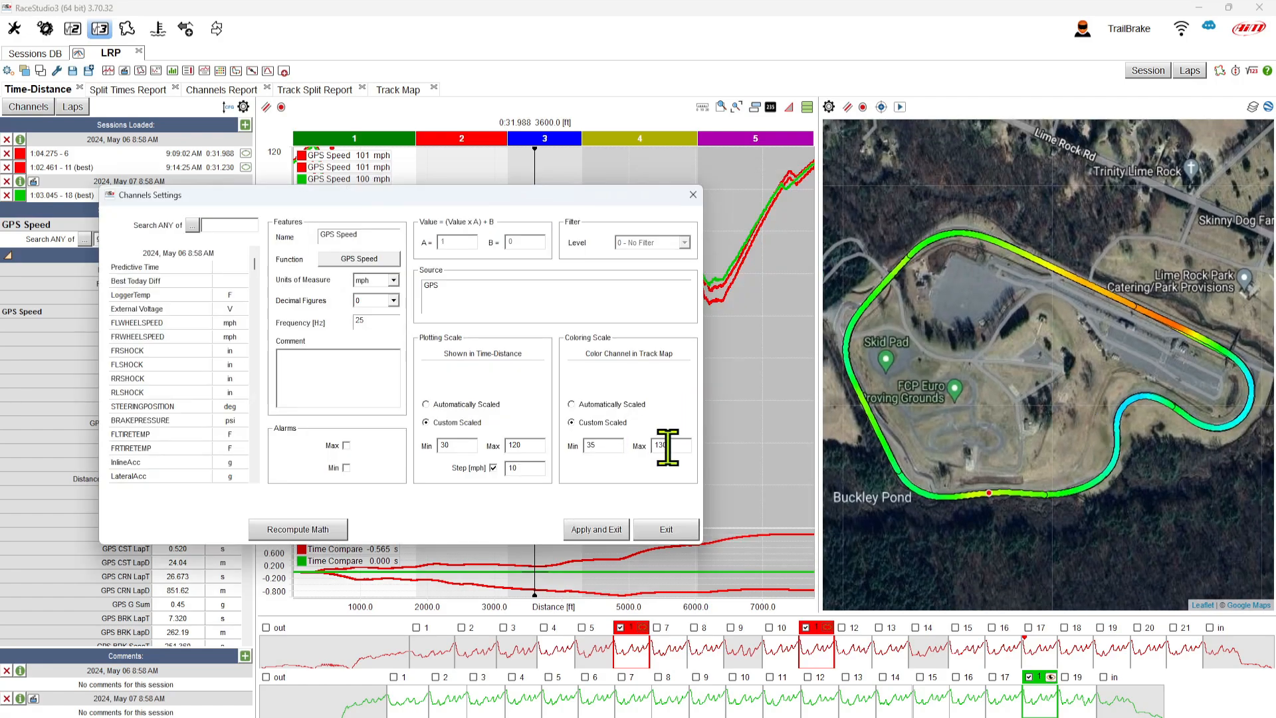
double_click(672, 444)
text(150)
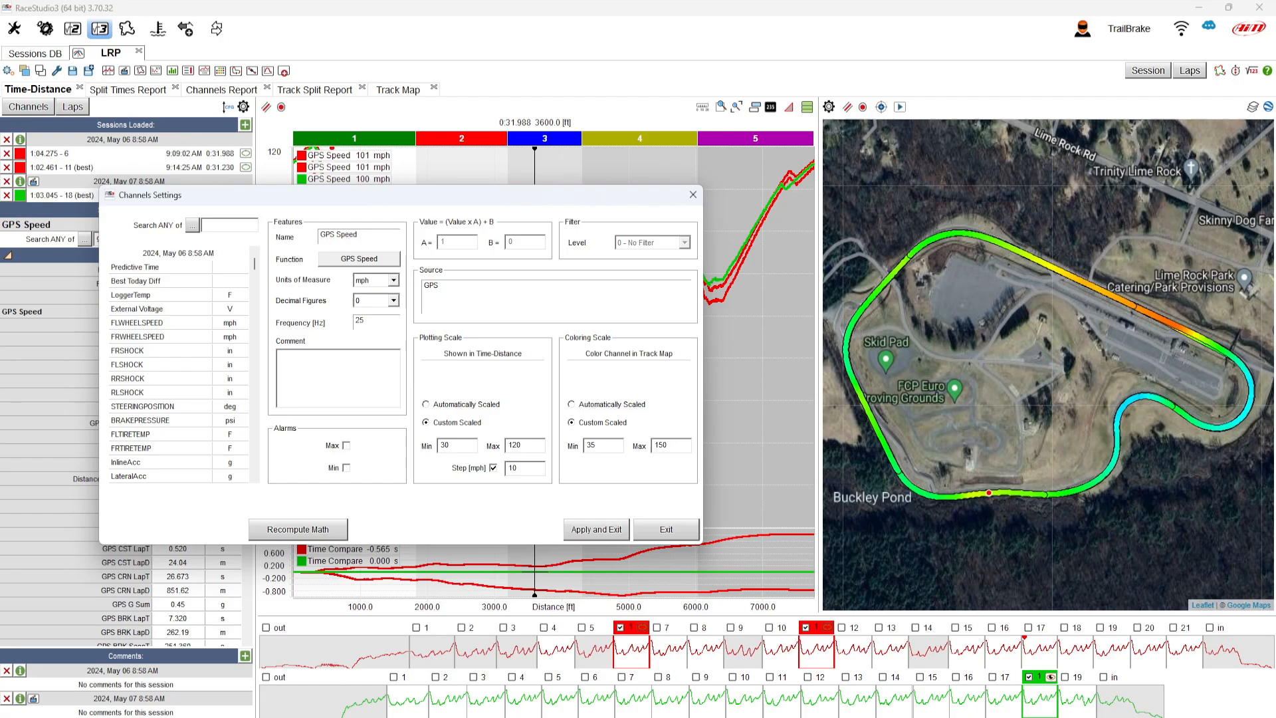
click(587, 526)
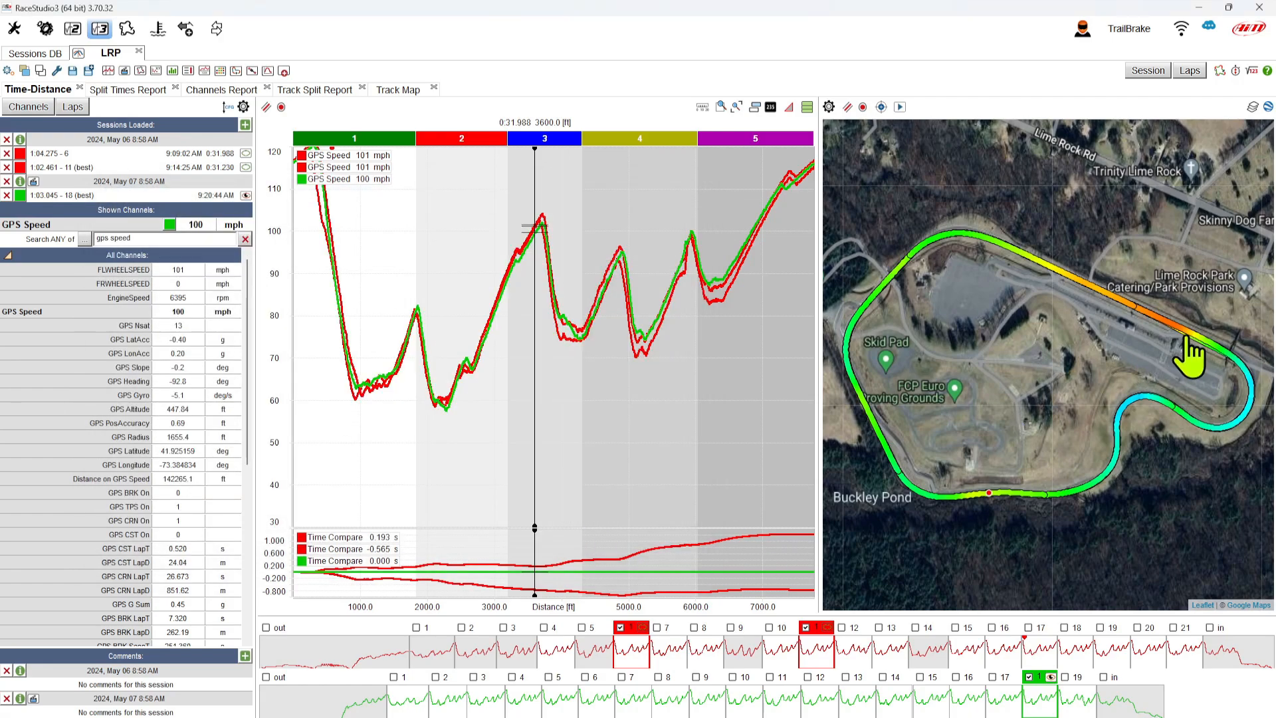